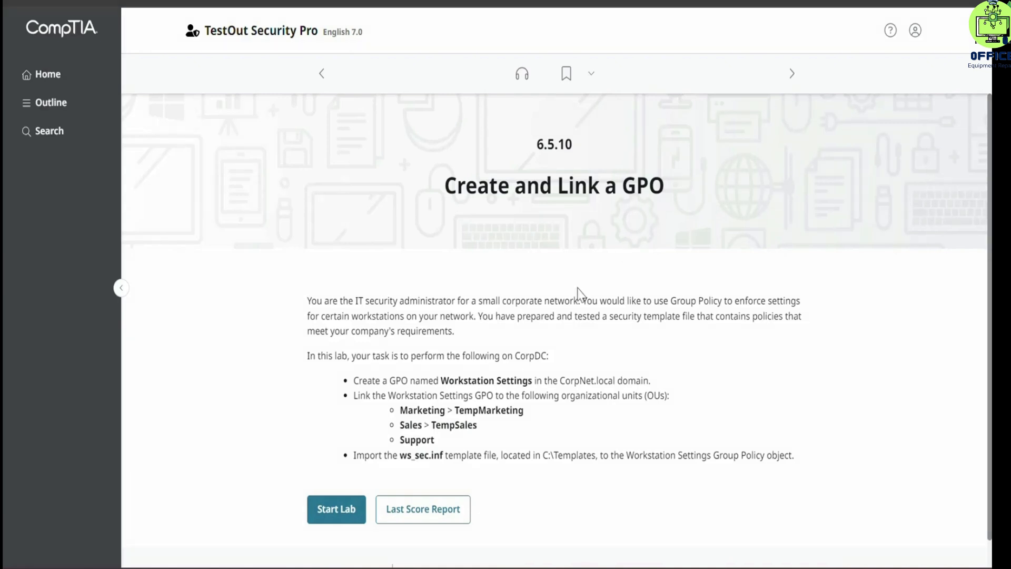
# Start the lab, open Group Policy Management, and expand the forest down to the contents of the CorpNet.local domain.
pyautogui.click(350, 518)
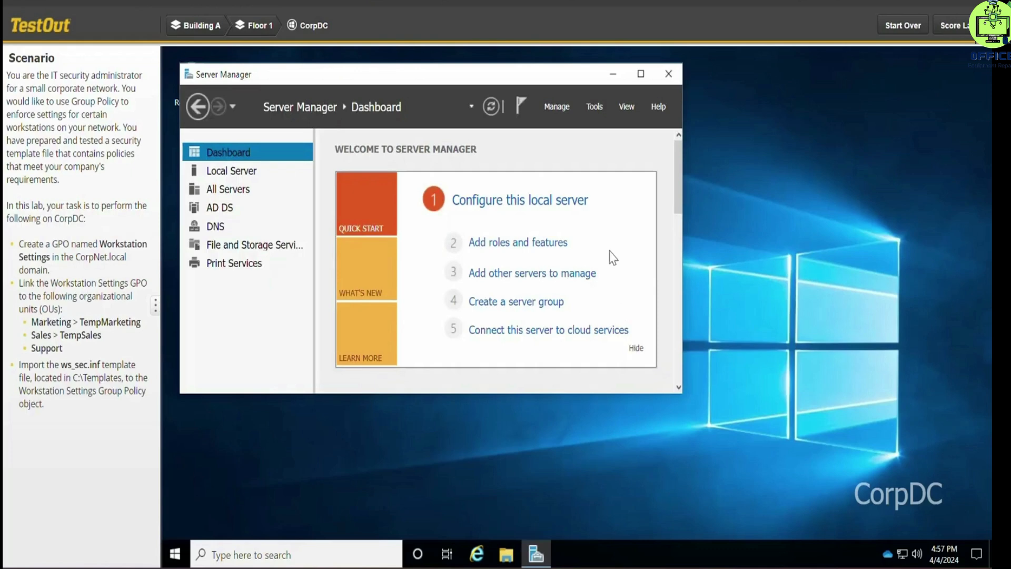
pyautogui.click(595, 109)
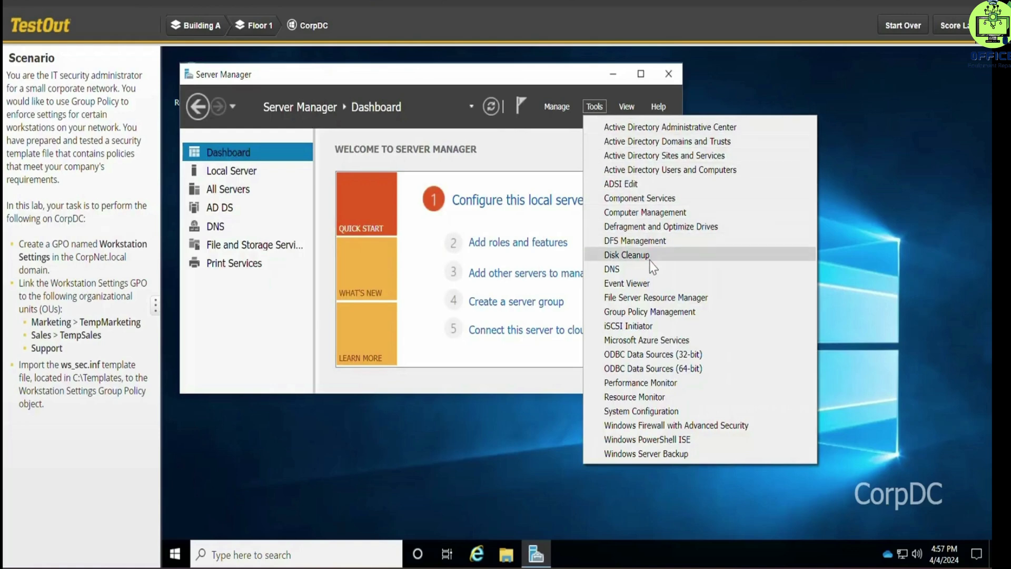
pyautogui.click(659, 314)
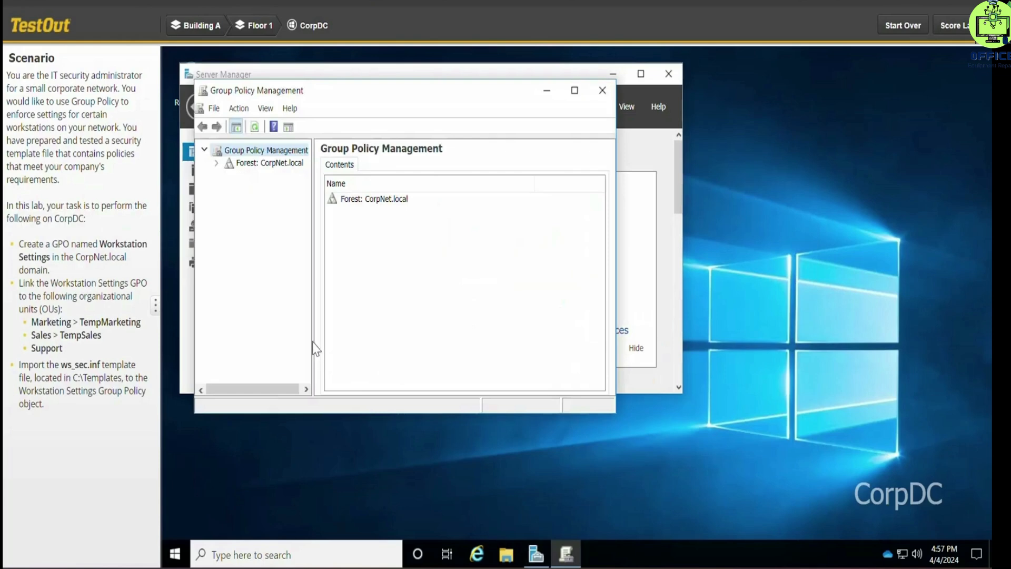
pyautogui.moveTo(314, 349); pyautogui.dragTo(447, 341)
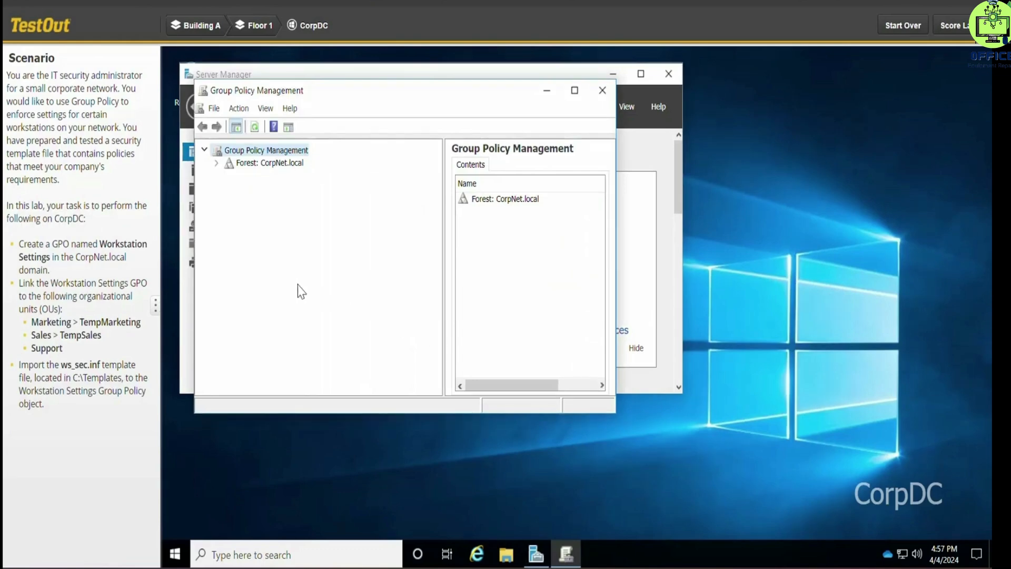
pyautogui.click(216, 163)
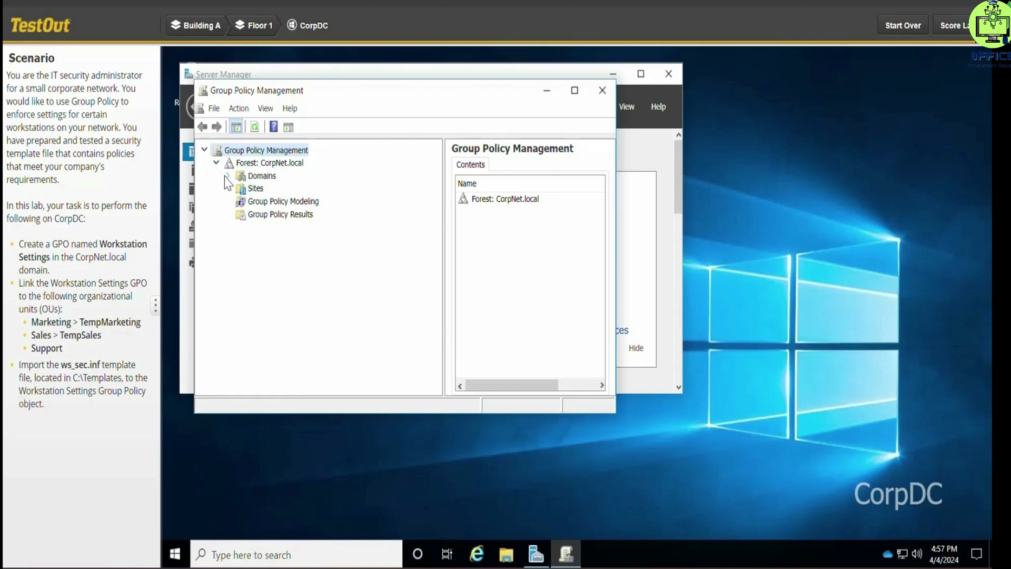
pyautogui.click(229, 176)
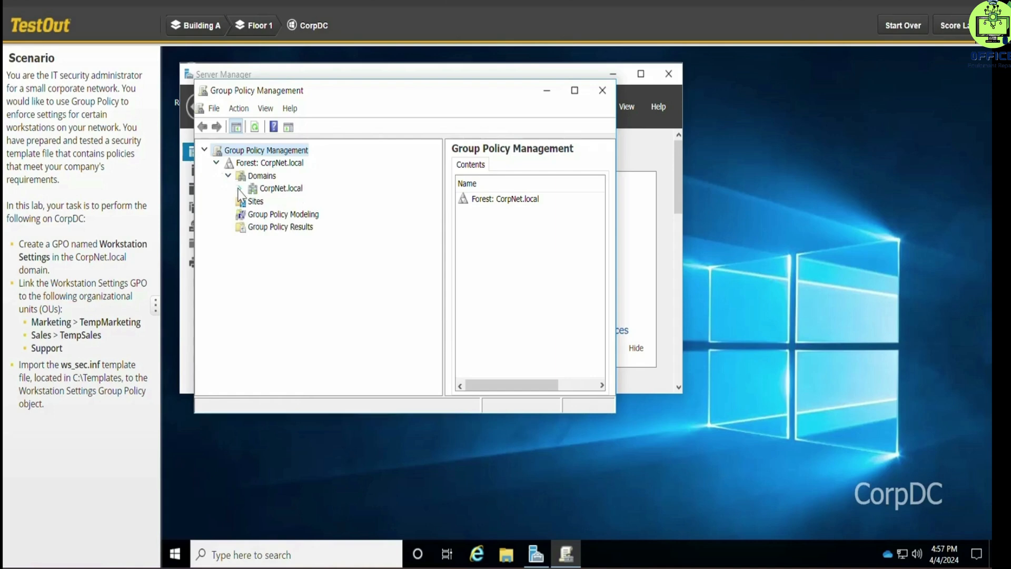
pyautogui.click(240, 189)
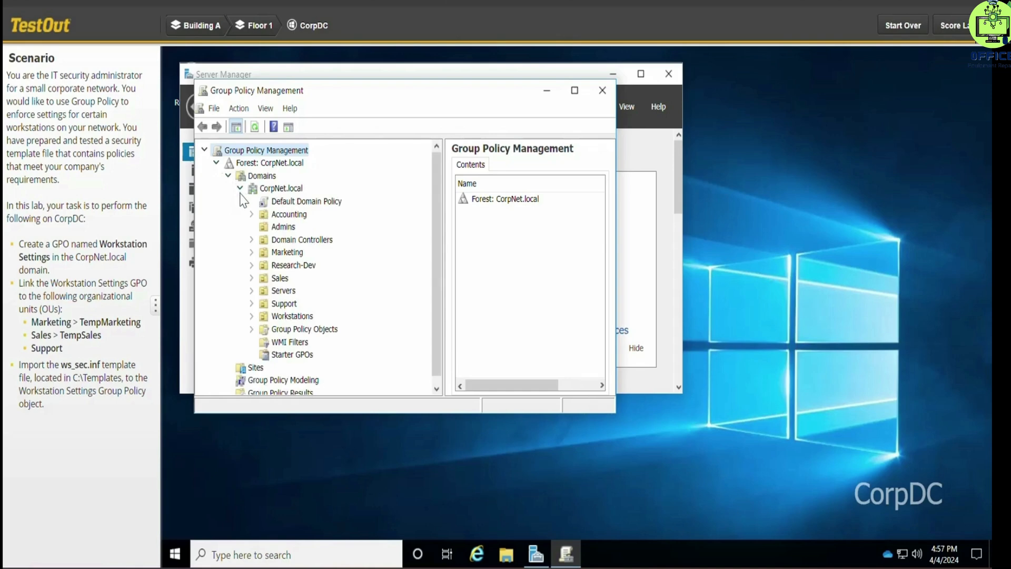
# Create a new GPO named Workstation Settings in the Group Policy Objects container of CorpNet.local.
pyautogui.click(289, 330)
pyautogui.rightClick(290, 330)
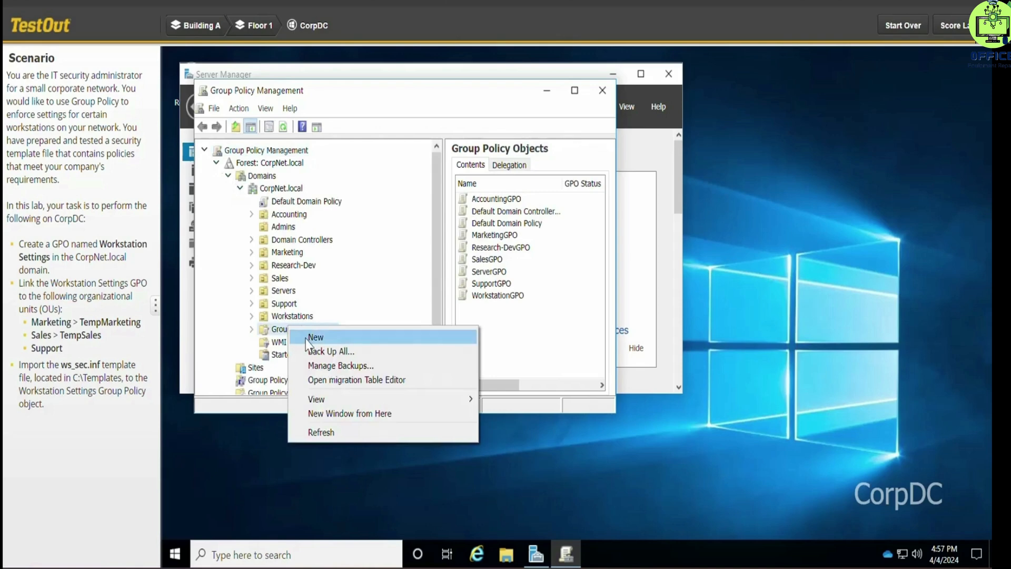
pyautogui.click(310, 338)
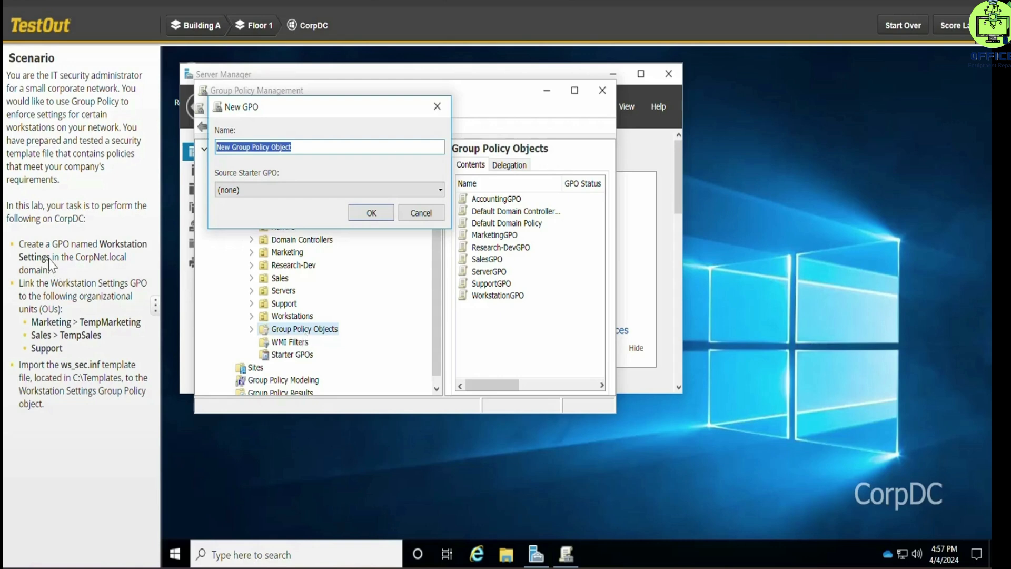
pyautogui.moveTo(50, 257); pyautogui.dragTo(102, 245)
pyautogui.hotkey('ctrl', 'c')
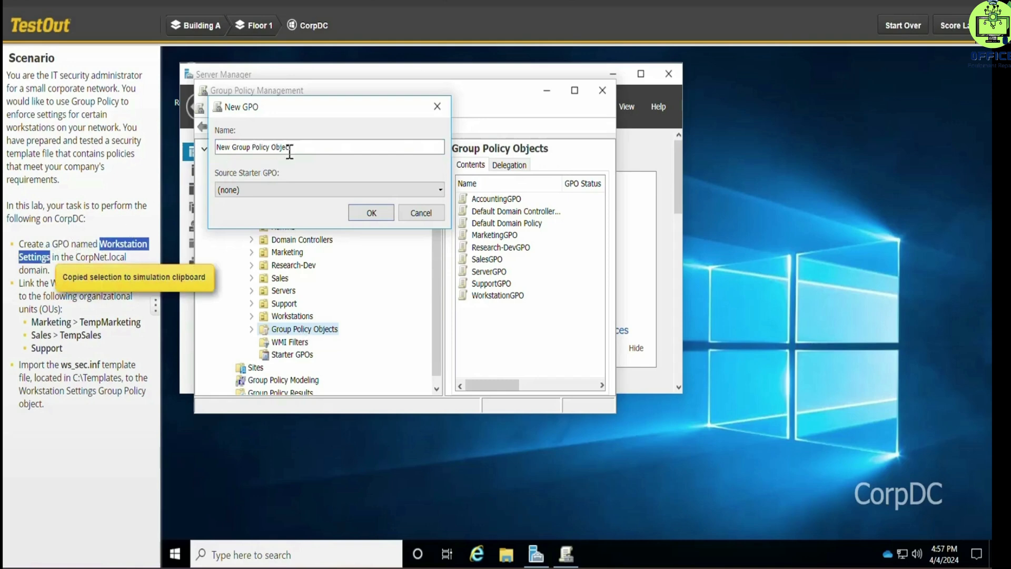
pyautogui.moveTo(294, 149); pyautogui.dragTo(216, 144)
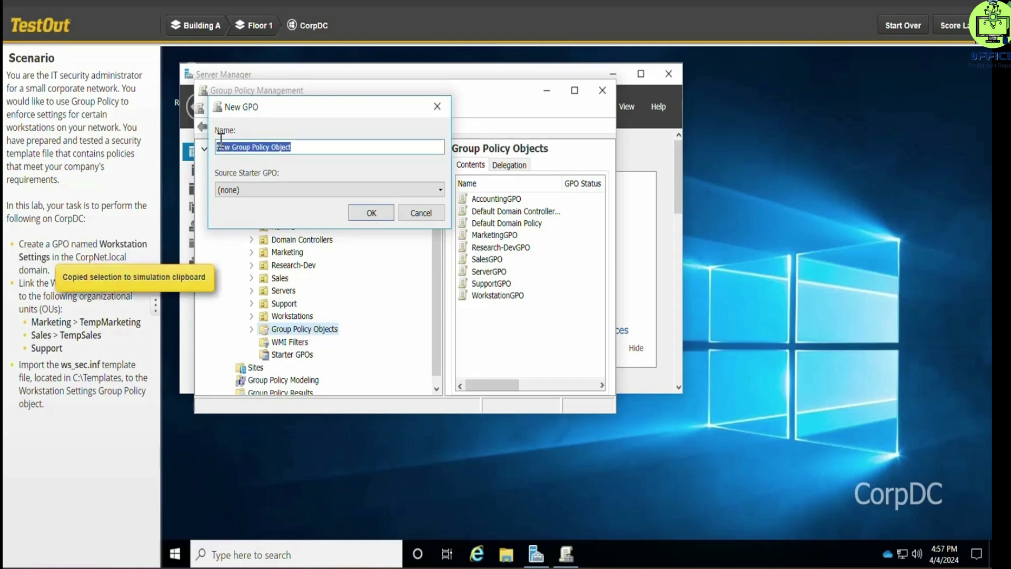
pyautogui.hotkey('ctrl', 'v')
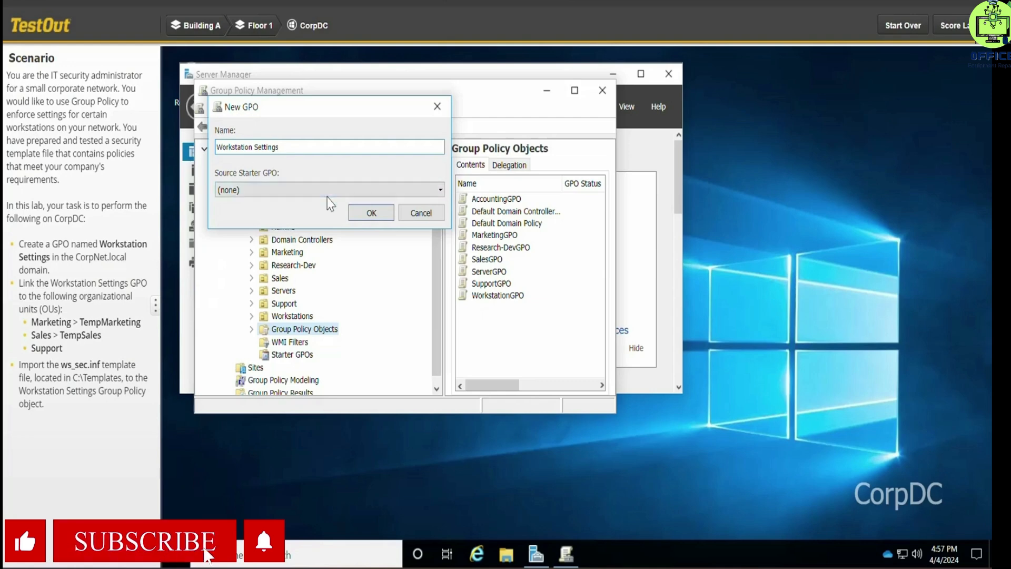
pyautogui.click(374, 217)
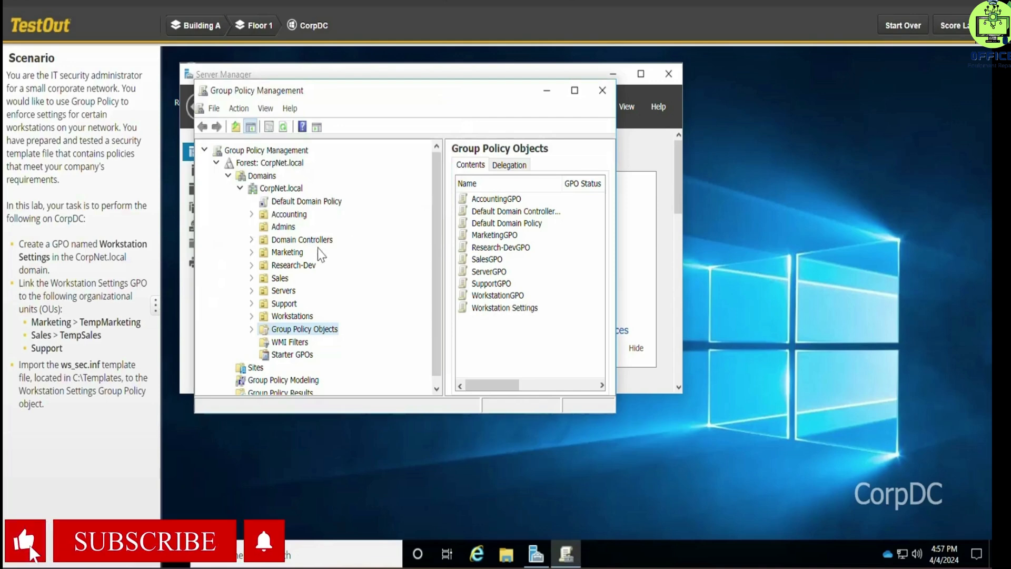
# Link the existing Workstation Settings GPO to the TempMarketing OU under Marketing.
pyautogui.click(251, 253)
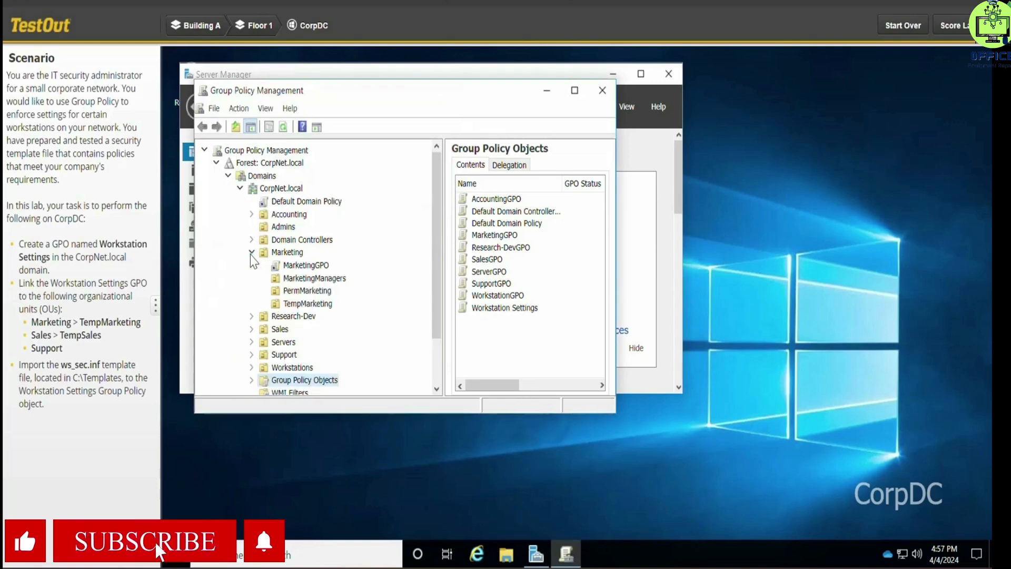
pyautogui.click(298, 306)
pyautogui.rightClick(298, 304)
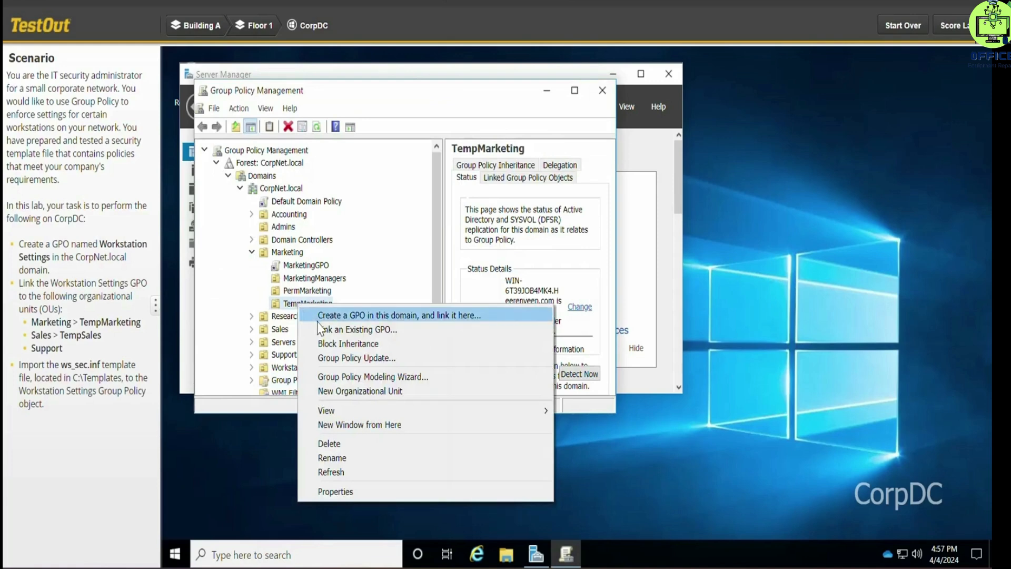
pyautogui.click(329, 331)
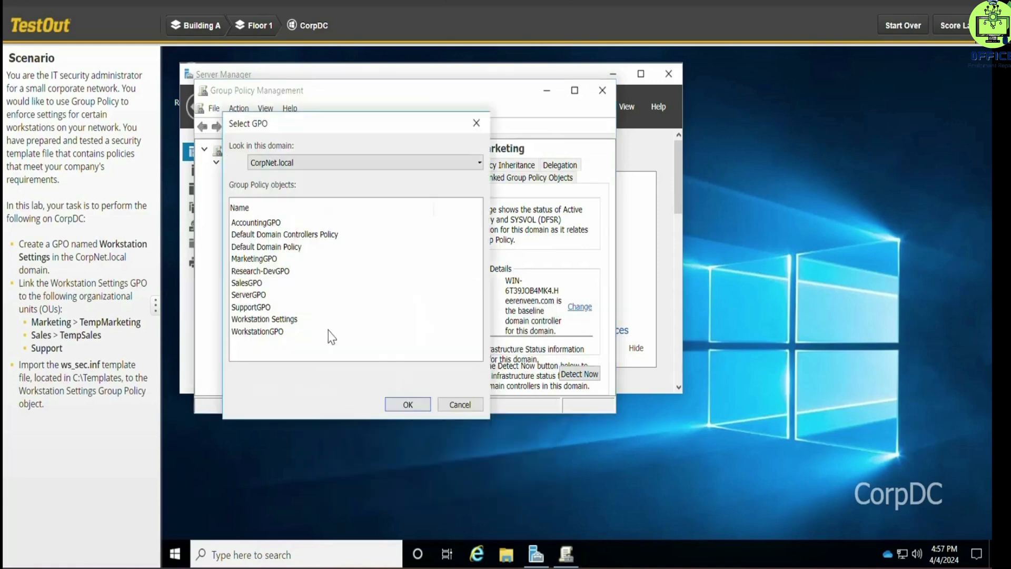
pyautogui.click(279, 320)
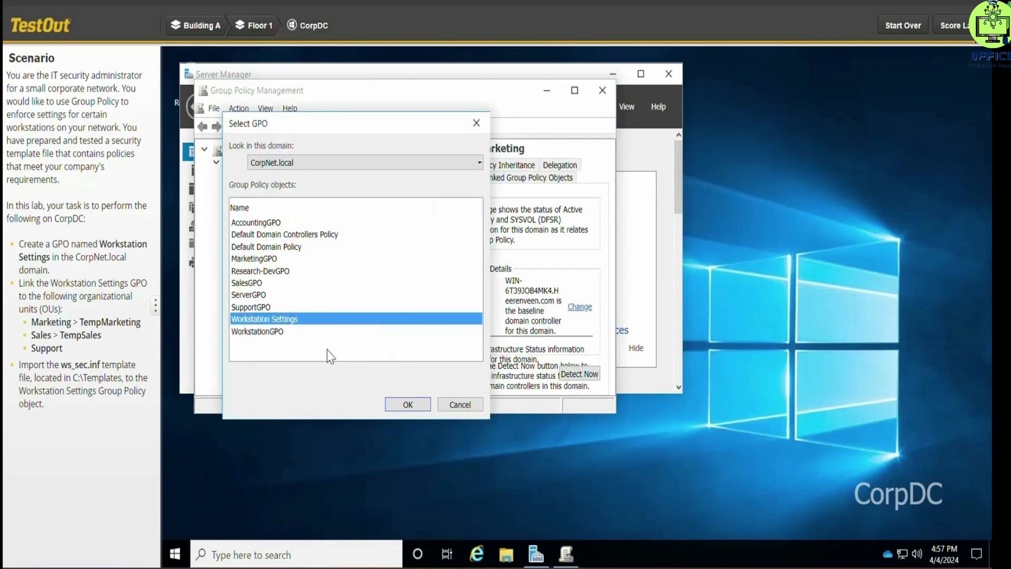
pyautogui.click(395, 403)
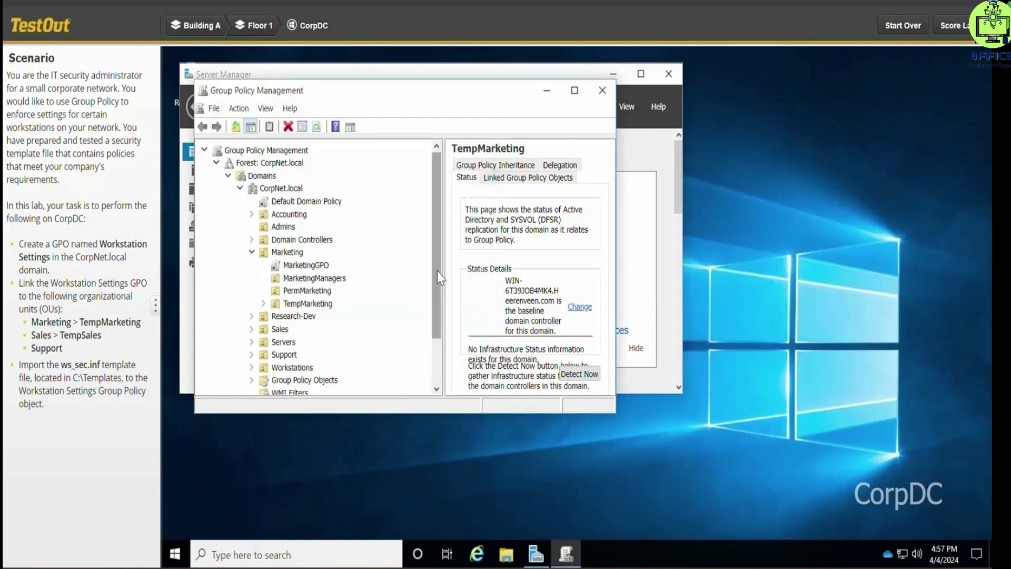
# Link the existing Workstation Settings GPO to the TempSales OU under Sales.
pyautogui.moveTo(442, 278); pyautogui.dragTo(429, 350)
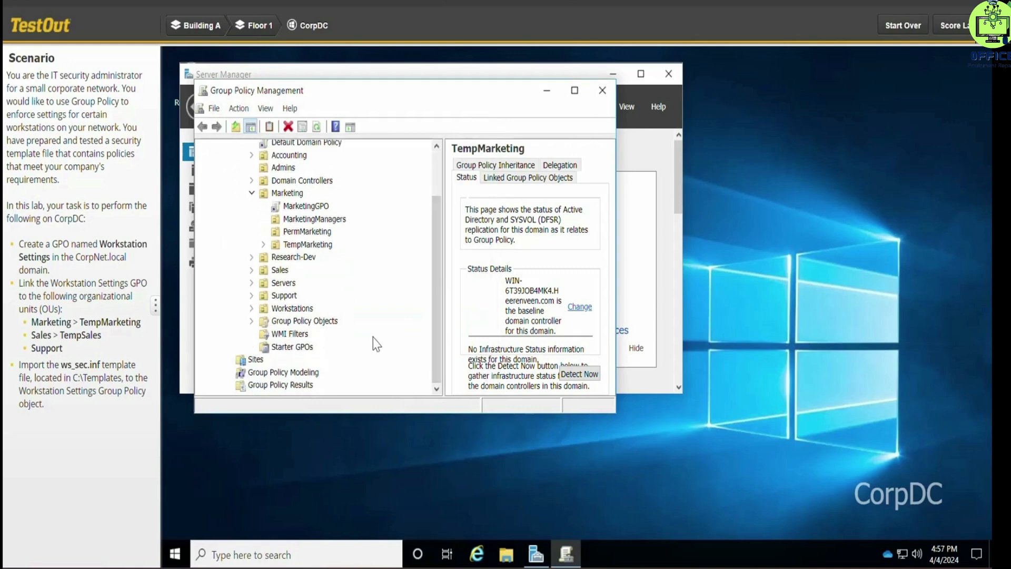
pyautogui.click(252, 271)
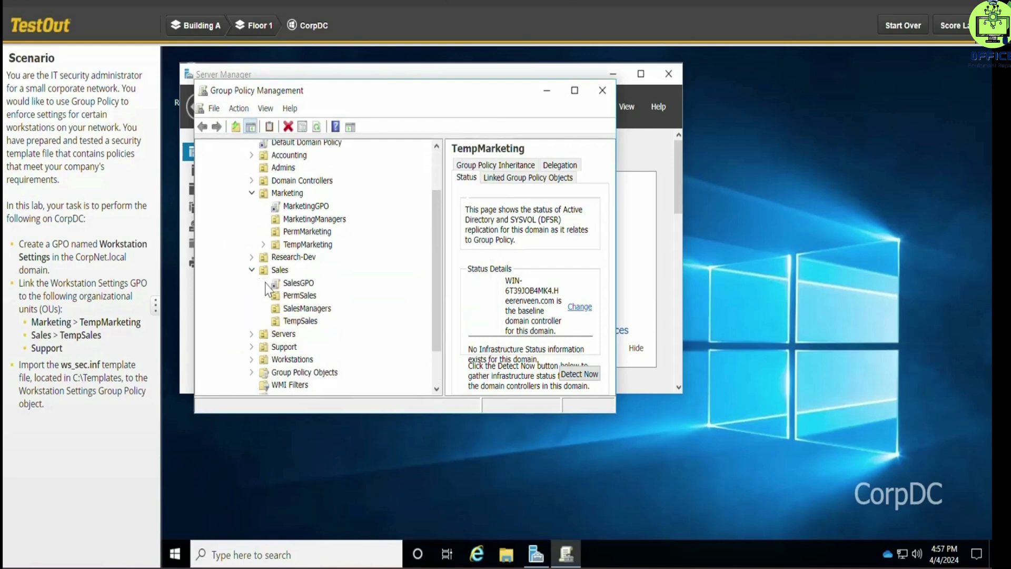
pyautogui.rightClick(307, 321)
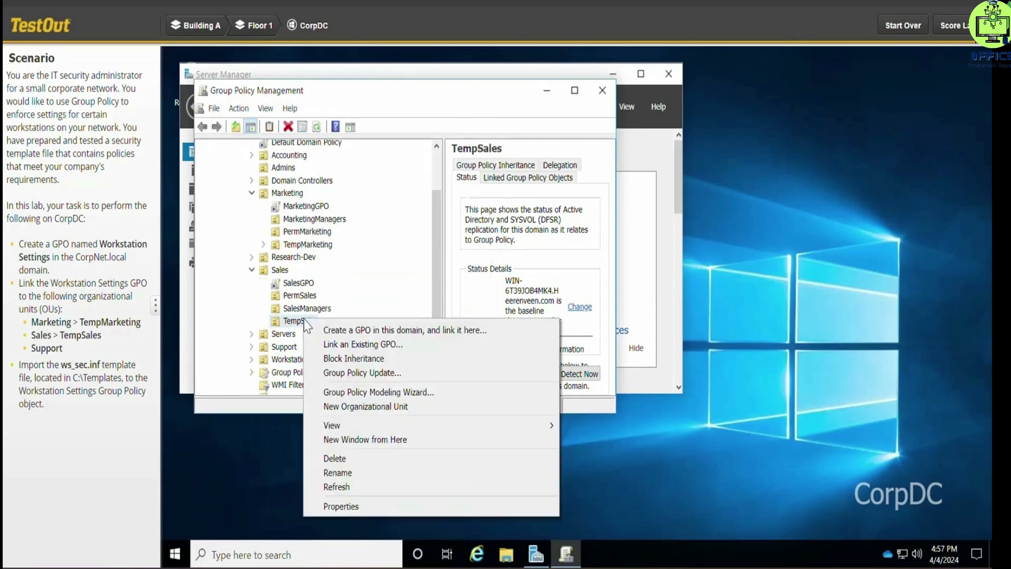
pyautogui.click(327, 345)
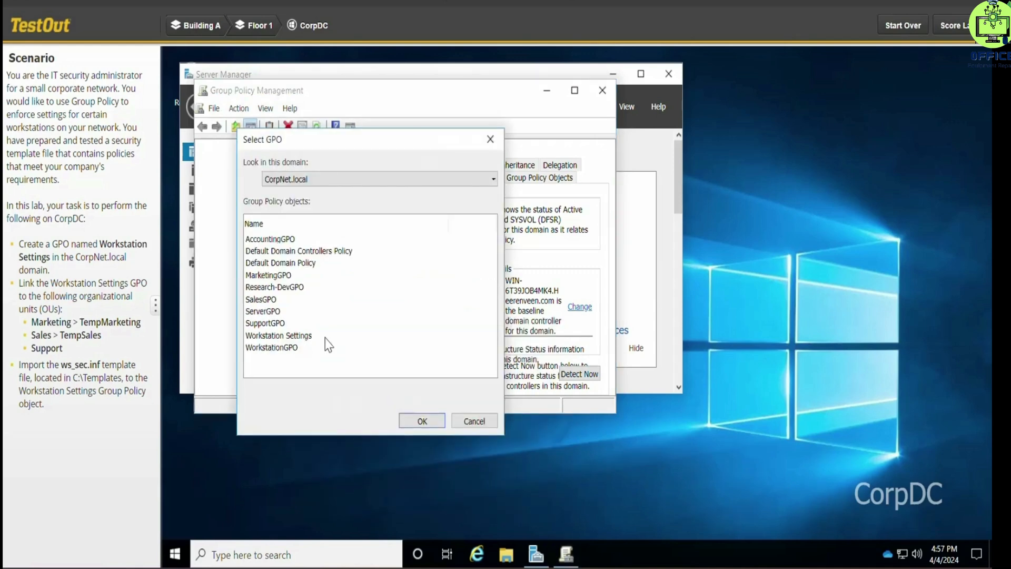
pyautogui.click(296, 336)
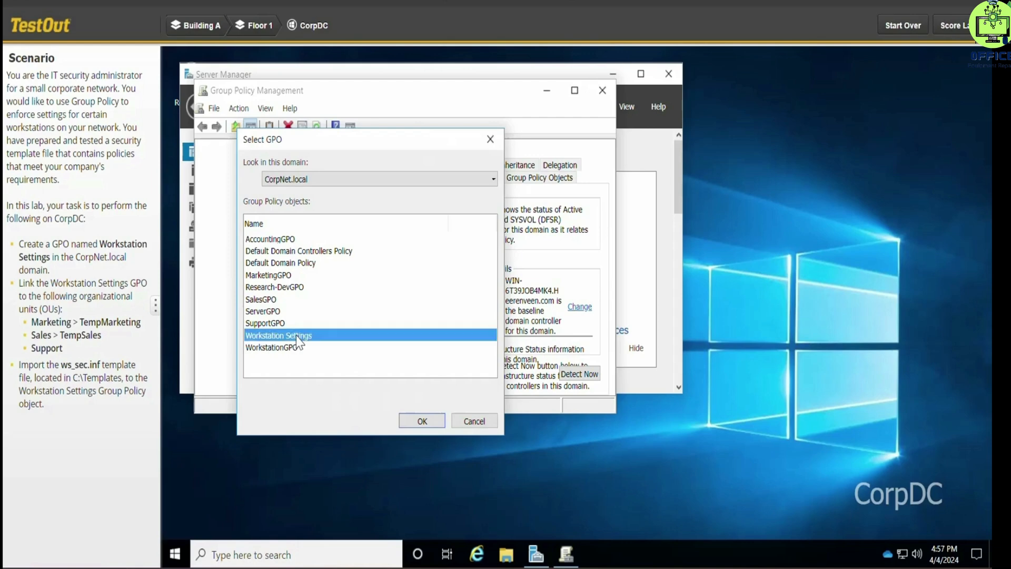
pyautogui.click(416, 421)
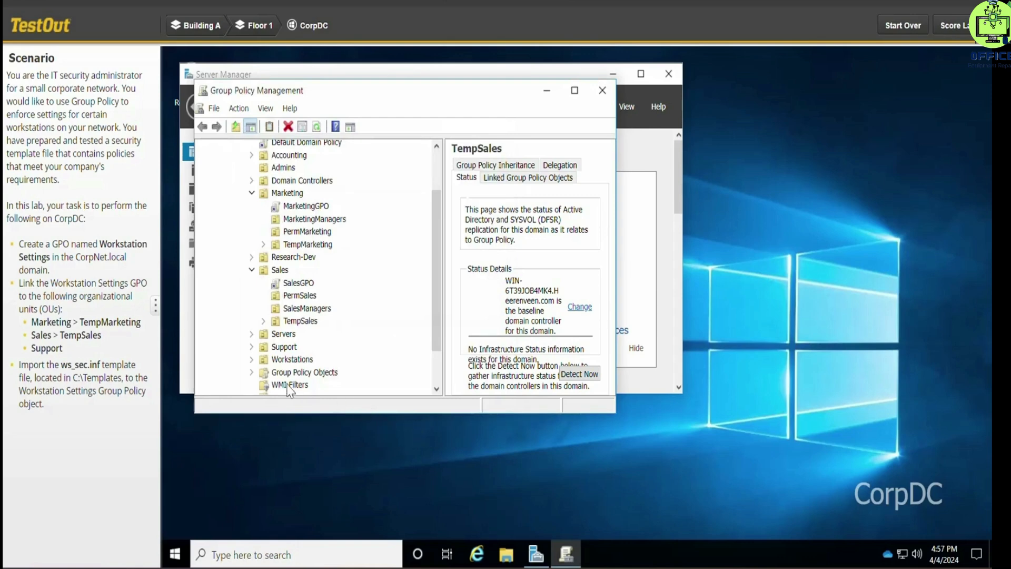
# Link the existing Workstation Settings GPO to the Support OU.
pyautogui.rightClick(284, 348)
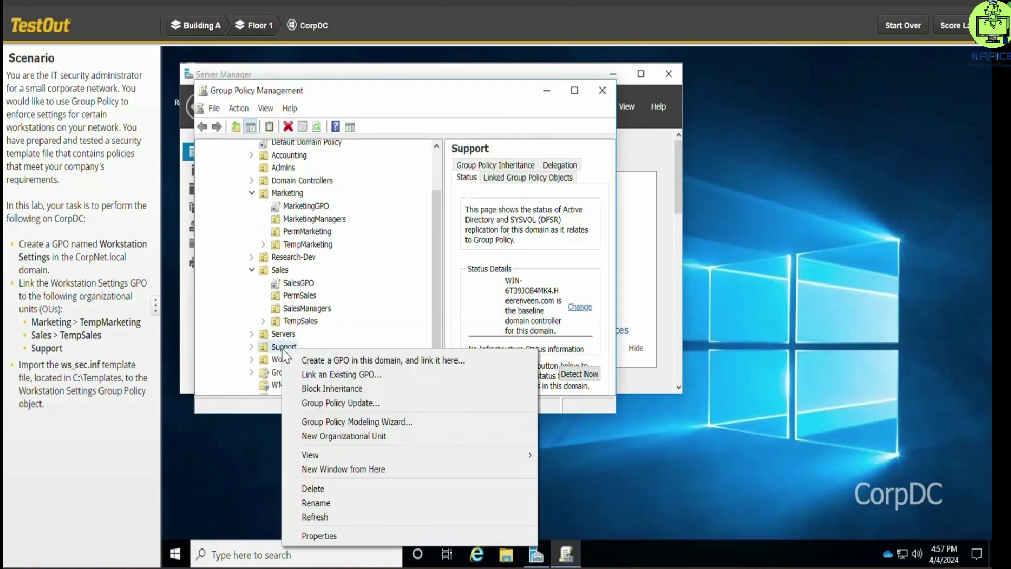
pyautogui.click(311, 375)
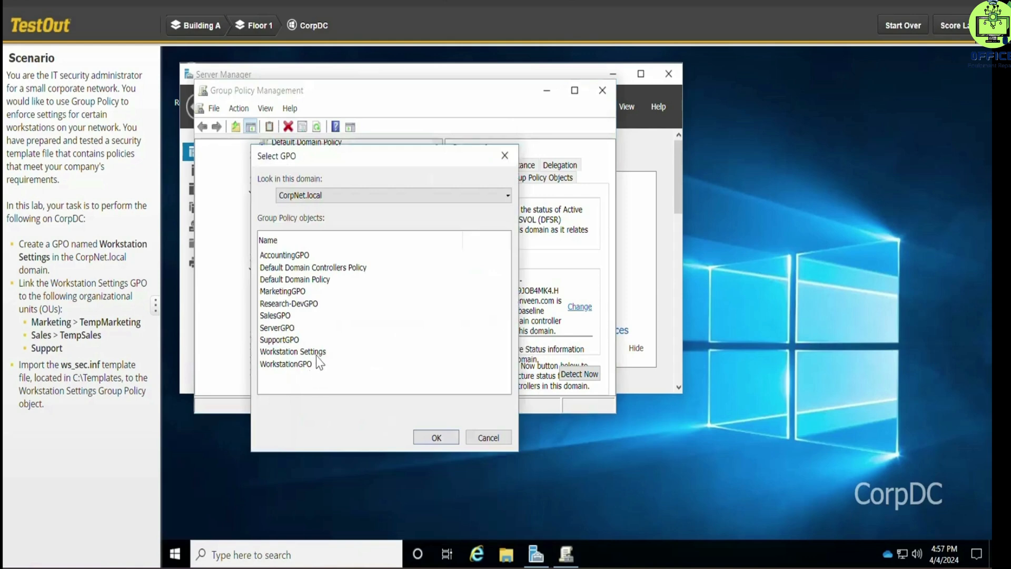
pyautogui.click(316, 355)
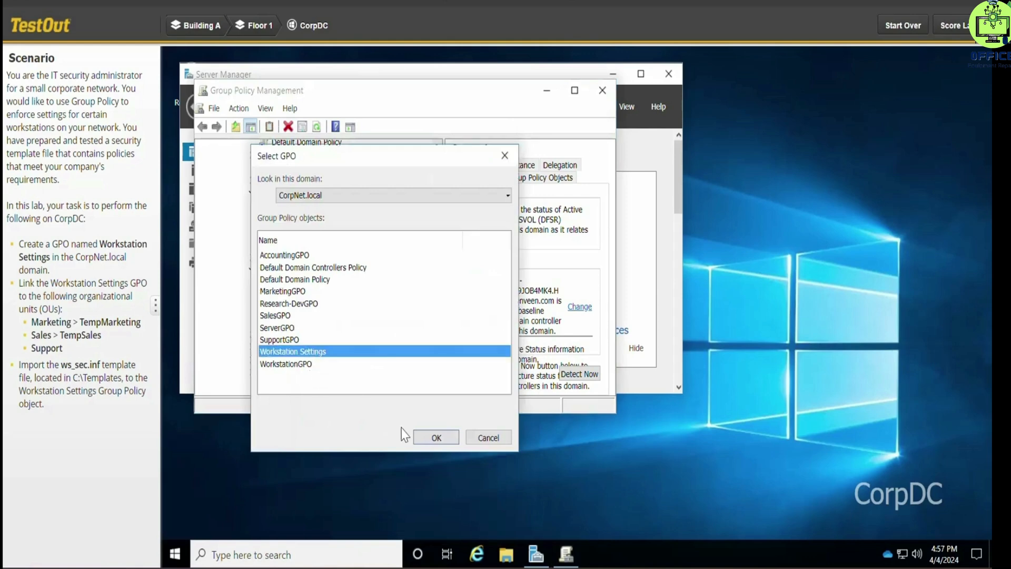
pyautogui.click(424, 438)
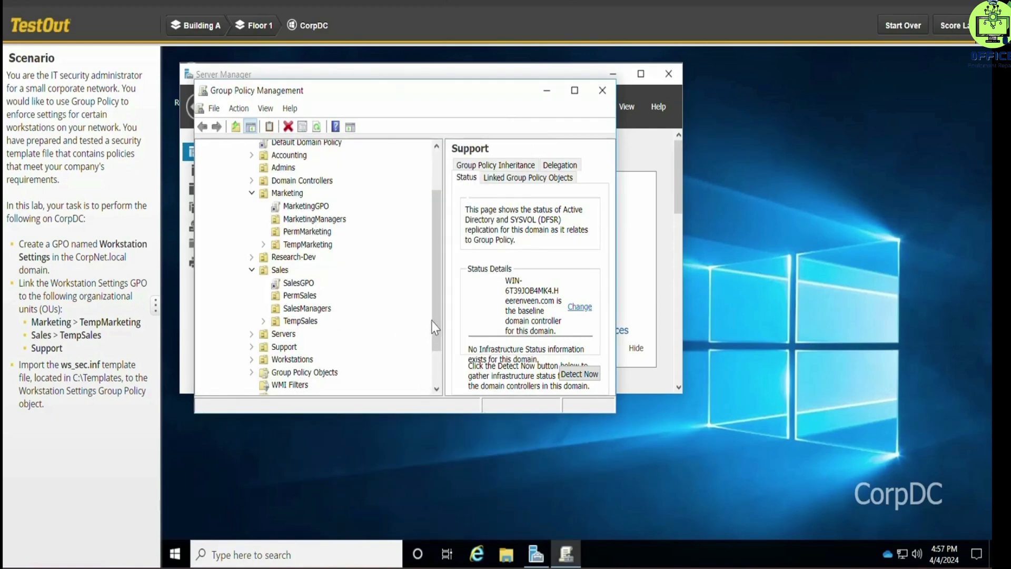
# Open the Workstation Settings GPO from the Group Policy Objects container for editing.
pyautogui.moveTo(437, 318); pyautogui.dragTo(433, 377)
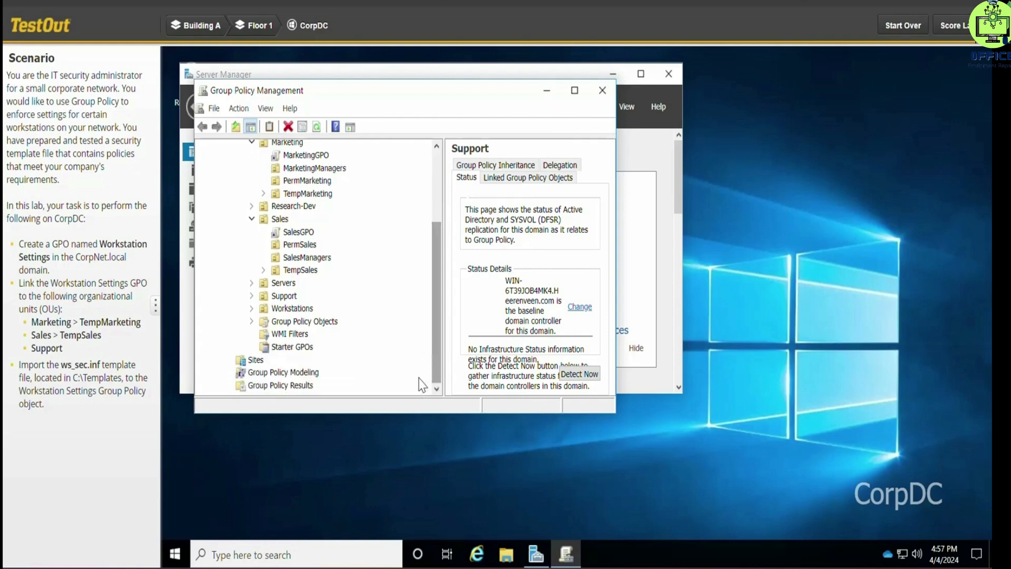
pyautogui.click(252, 321)
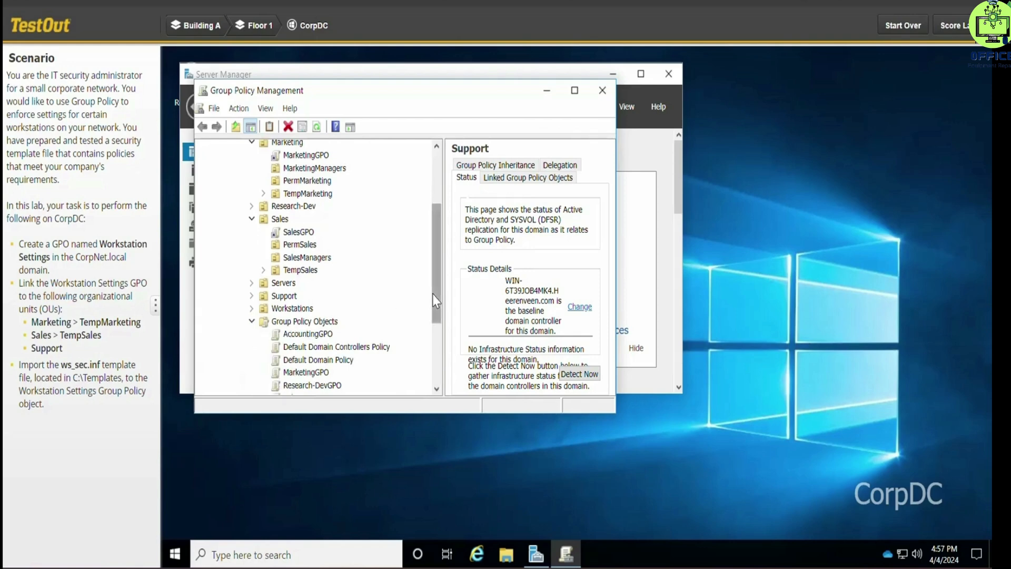
pyautogui.moveTo(433, 295); pyautogui.dragTo(433, 370)
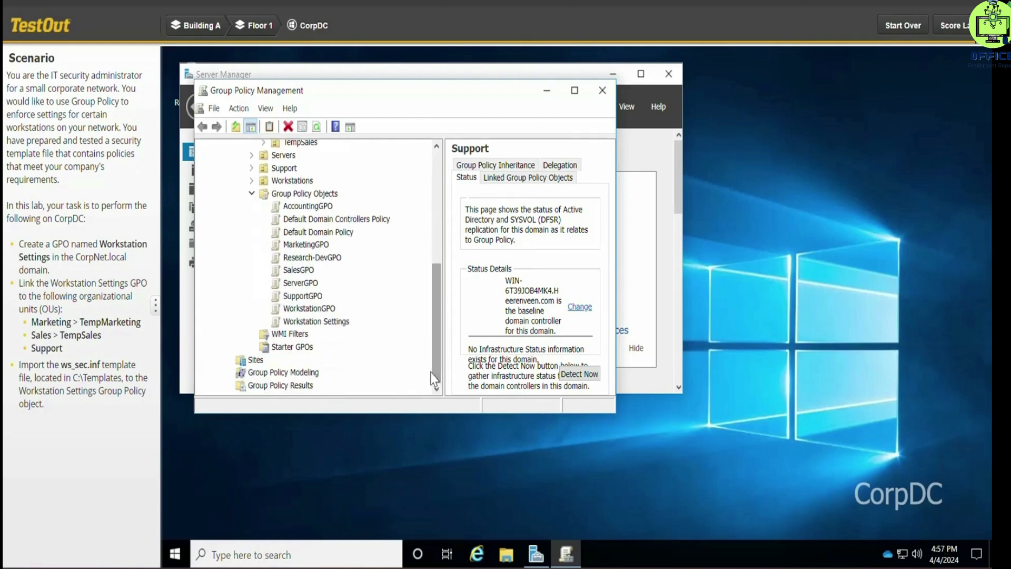
pyautogui.rightClick(331, 322)
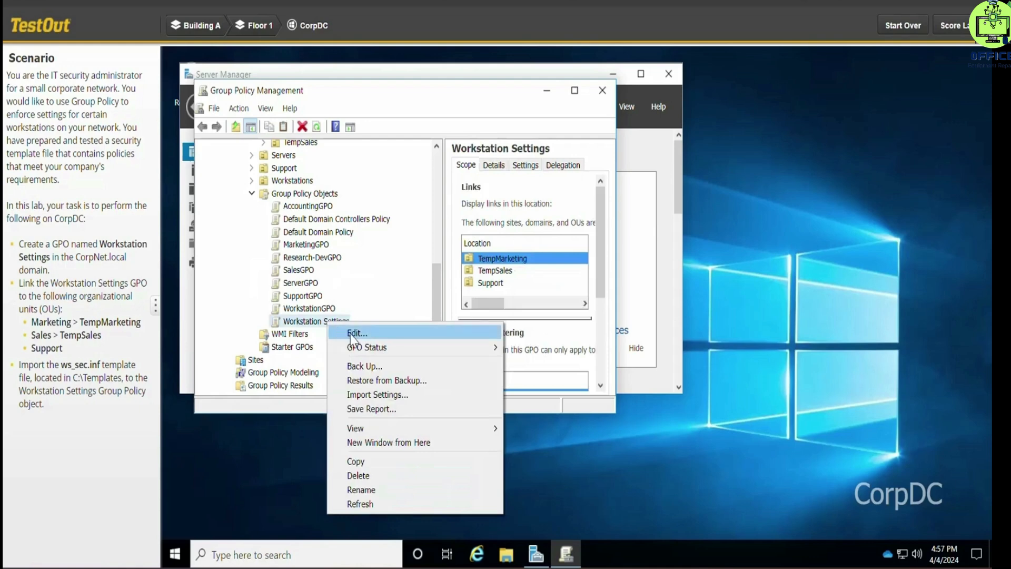
pyautogui.click(353, 334)
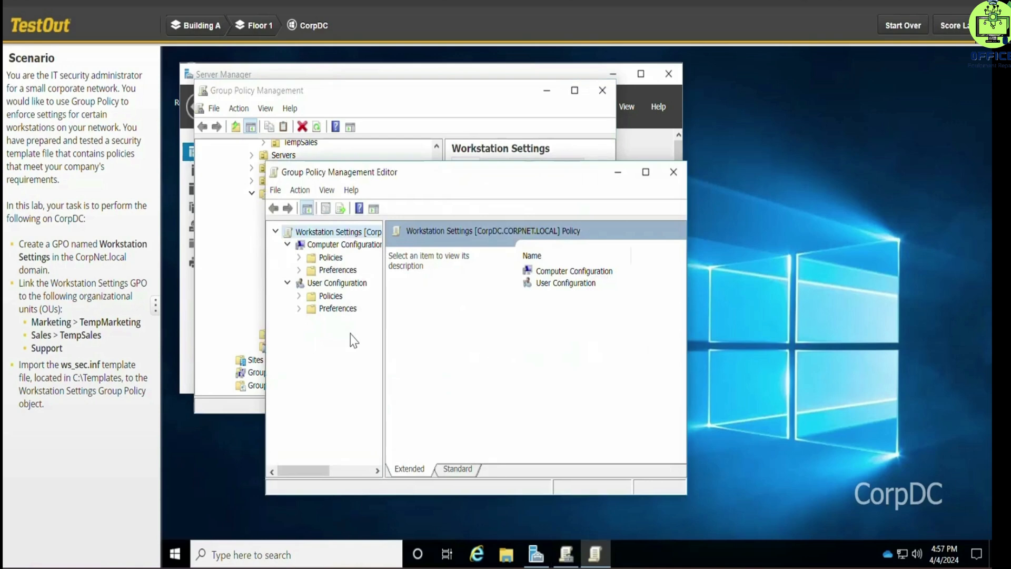
# Start a policy import for Security Settings under the Computer Configuration policies' Windows Settings.
pyautogui.click(298, 258)
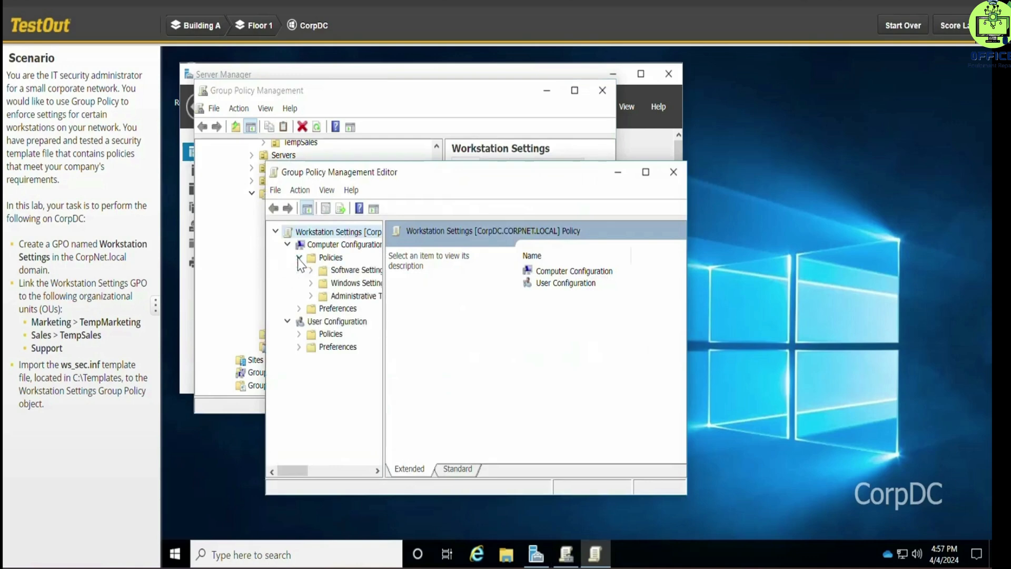
pyautogui.click(311, 284)
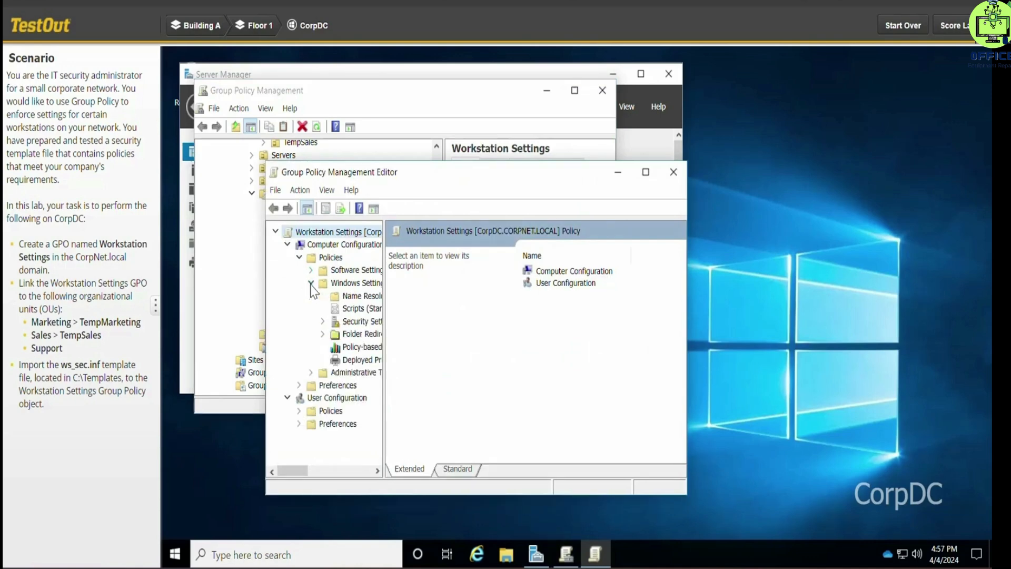
pyautogui.rightClick(360, 322)
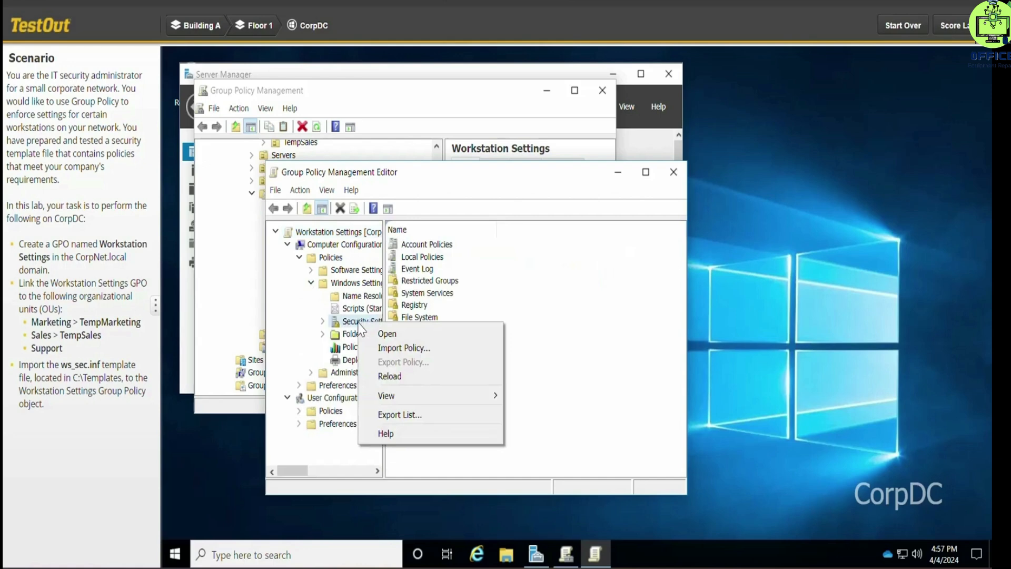
pyautogui.click(402, 349)
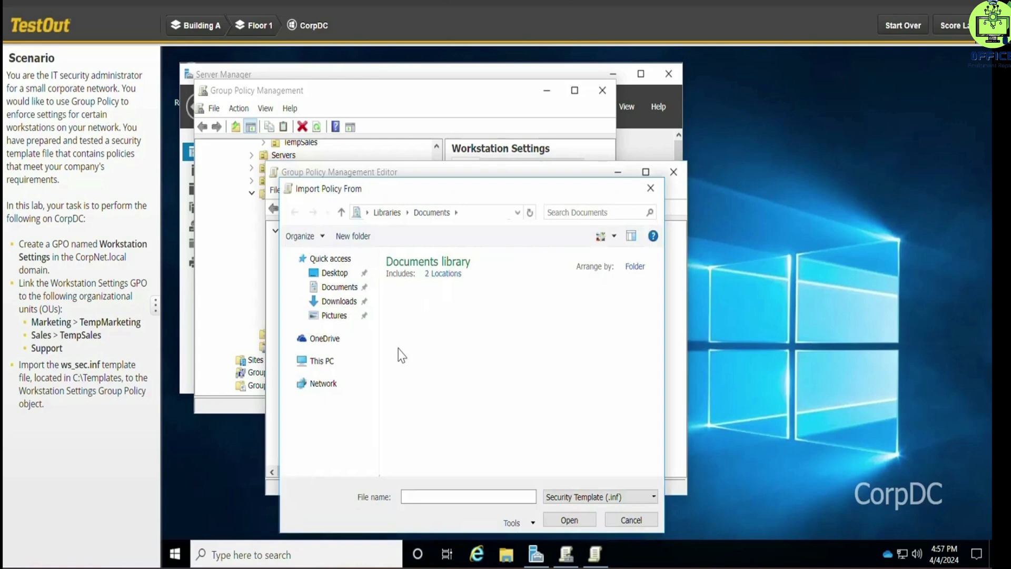
# Import the ws_sec.inf security template from C:\Templates into the GPO's security settings.
pyautogui.click(331, 369)
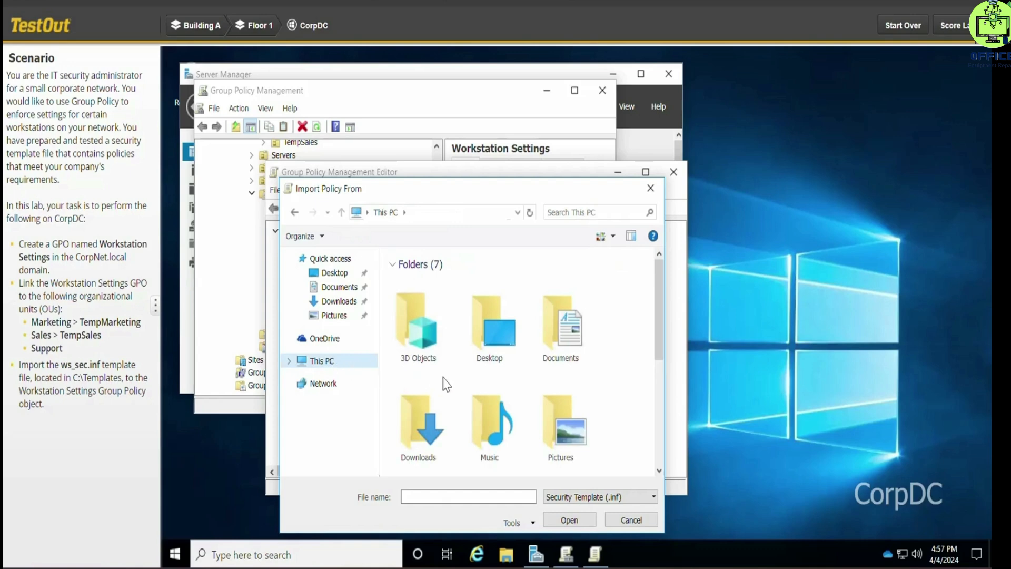
pyautogui.scroll(-2, 448, 385)
pyautogui.scroll(-3, 449, 388)
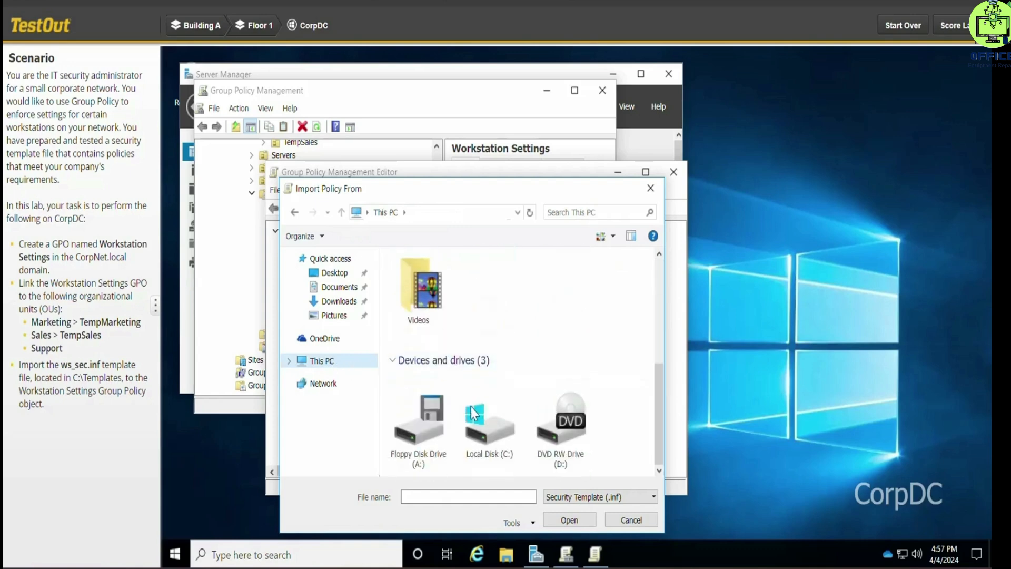
pyautogui.click(502, 443)
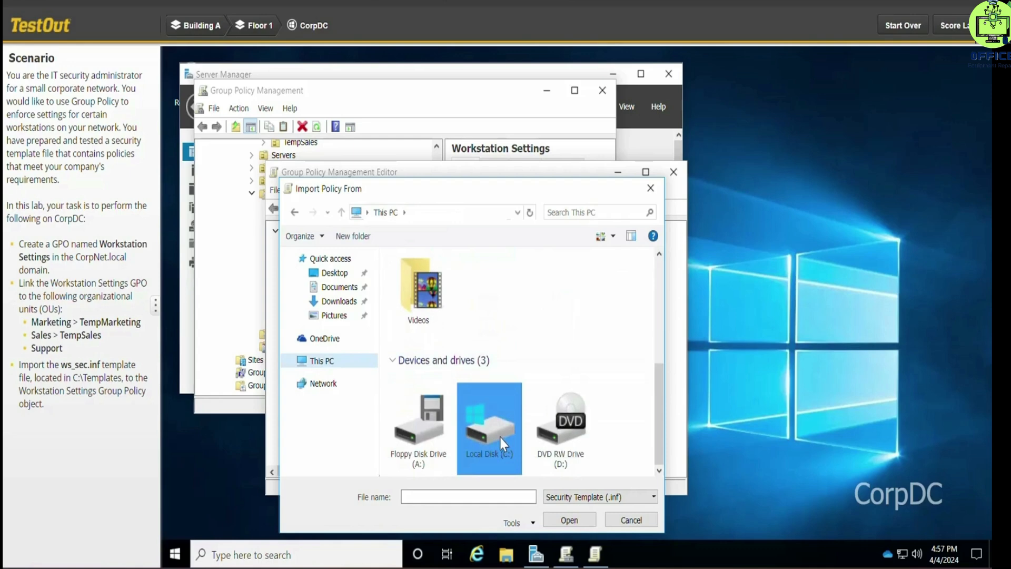
pyautogui.doubleClick(501, 437)
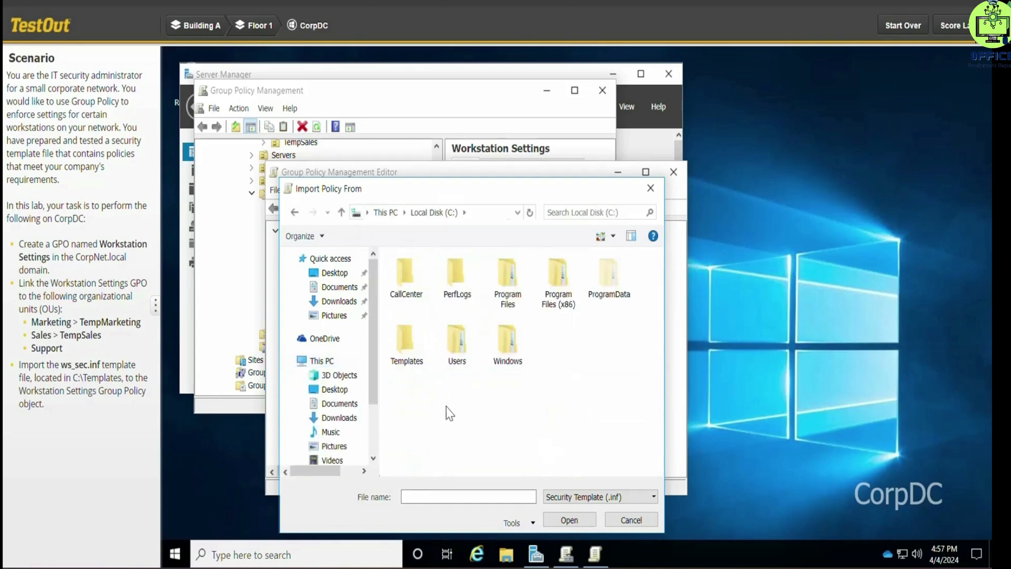
pyautogui.click(409, 346)
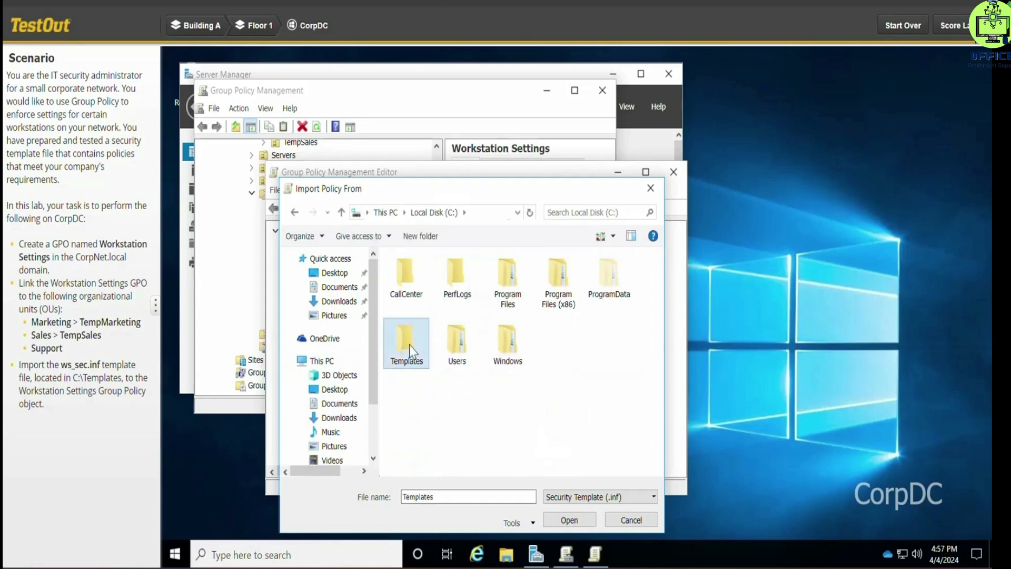
pyautogui.doubleClick(410, 345)
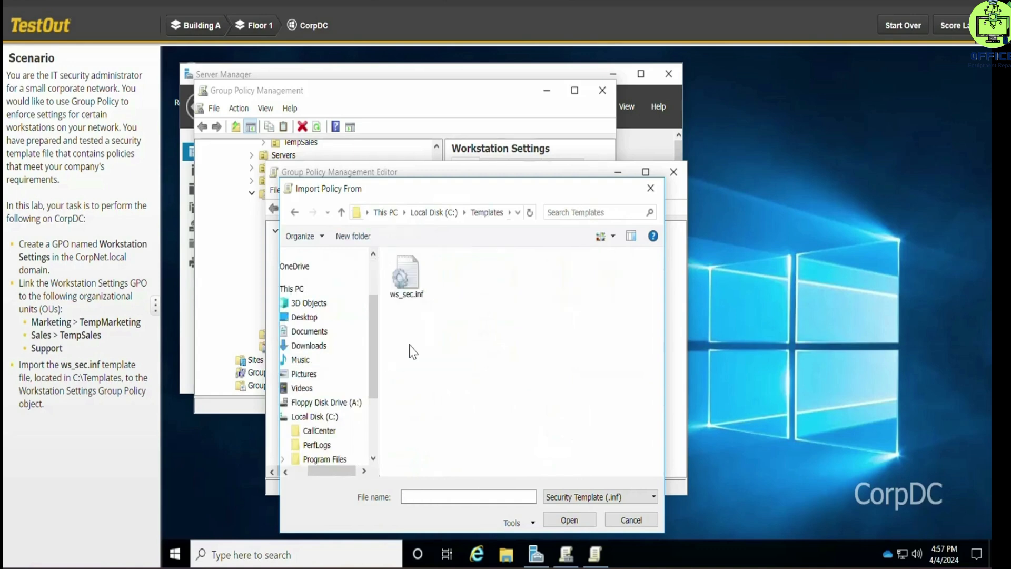
pyautogui.click(414, 281)
pyautogui.doubleClick(414, 280)
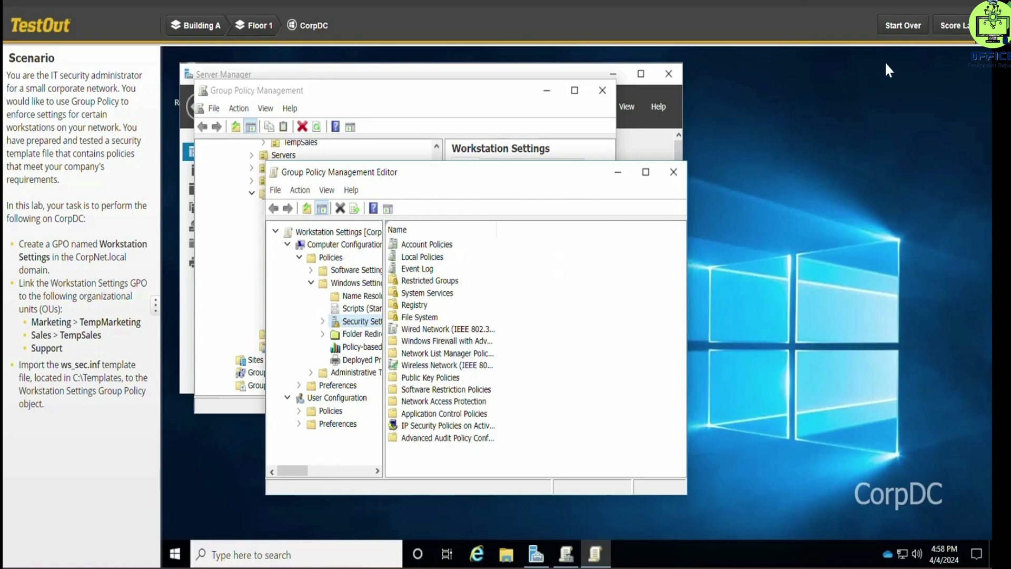
# Submit the completed lab for scoring.
pyautogui.click(954, 25)
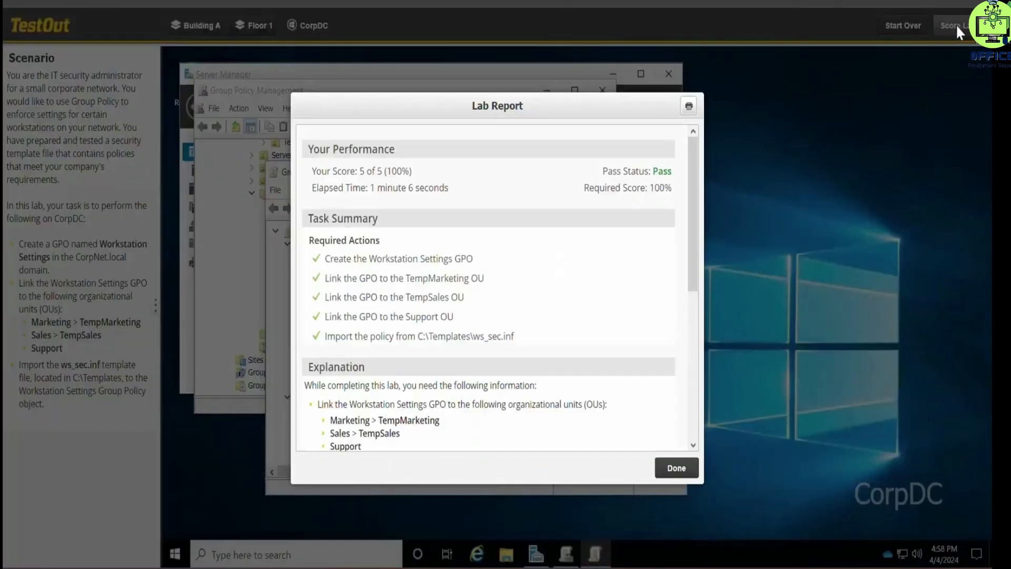